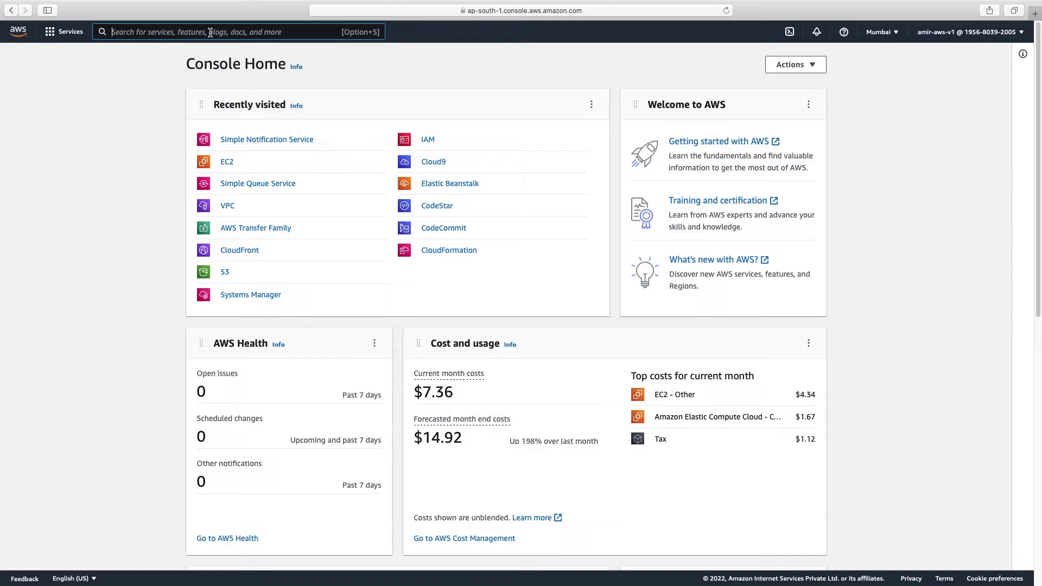
- Search the console for "sns", open Simple Notification Service and go to its topics list
{"action": "left_click", "coordinate": [210, 33]}
{"action": "type", "text": "sn"}
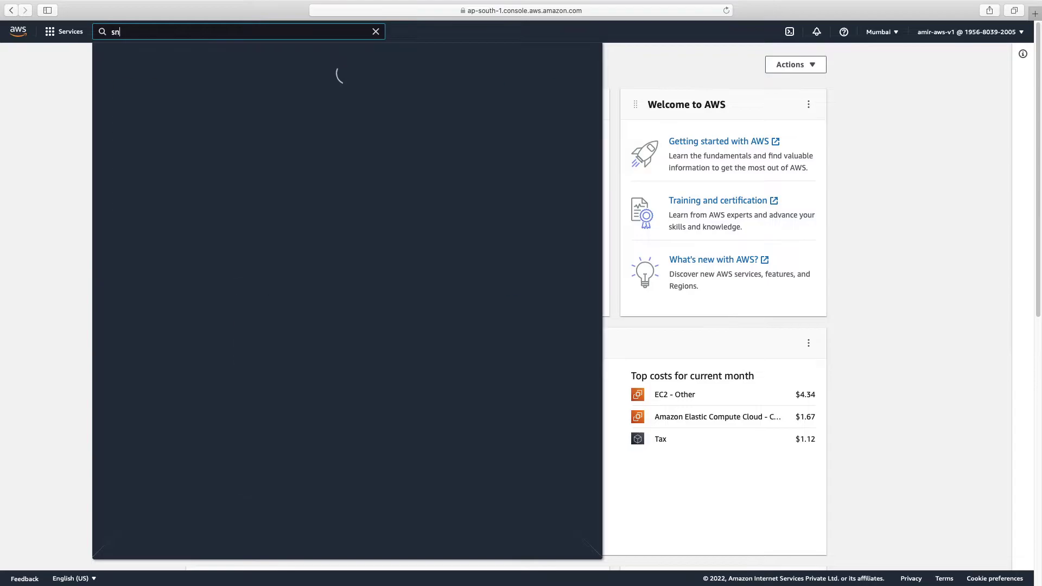
{"action": "type", "text": "s"}
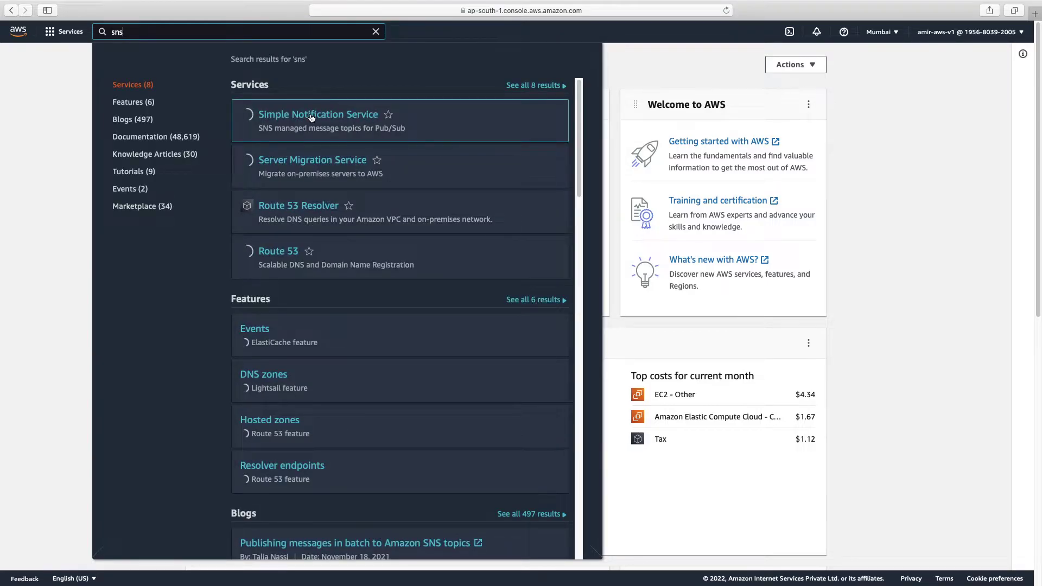
{"action": "left_click", "coordinate": [311, 118]}
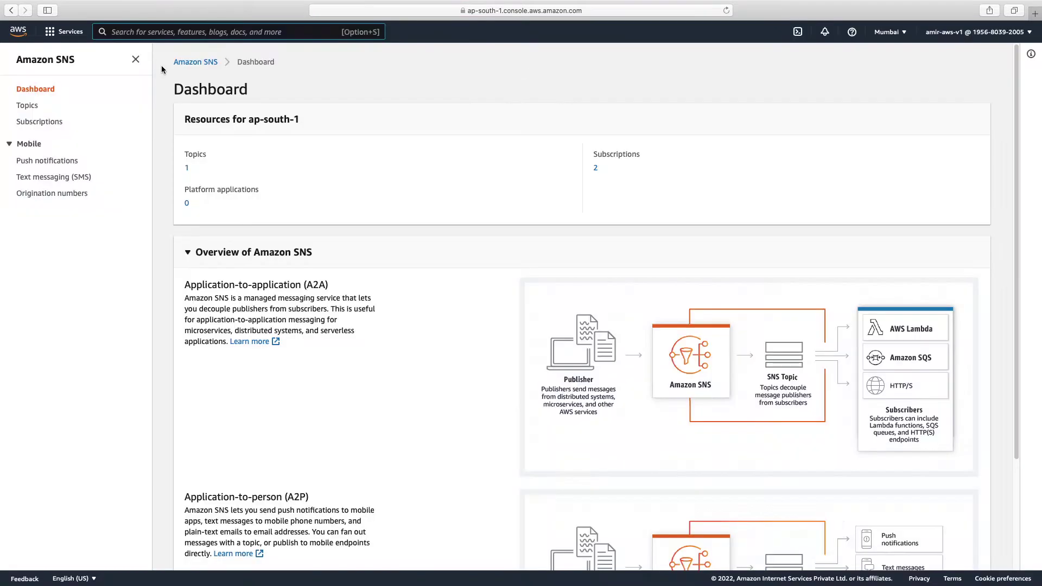
{"action": "left_click", "coordinate": [23, 110]}
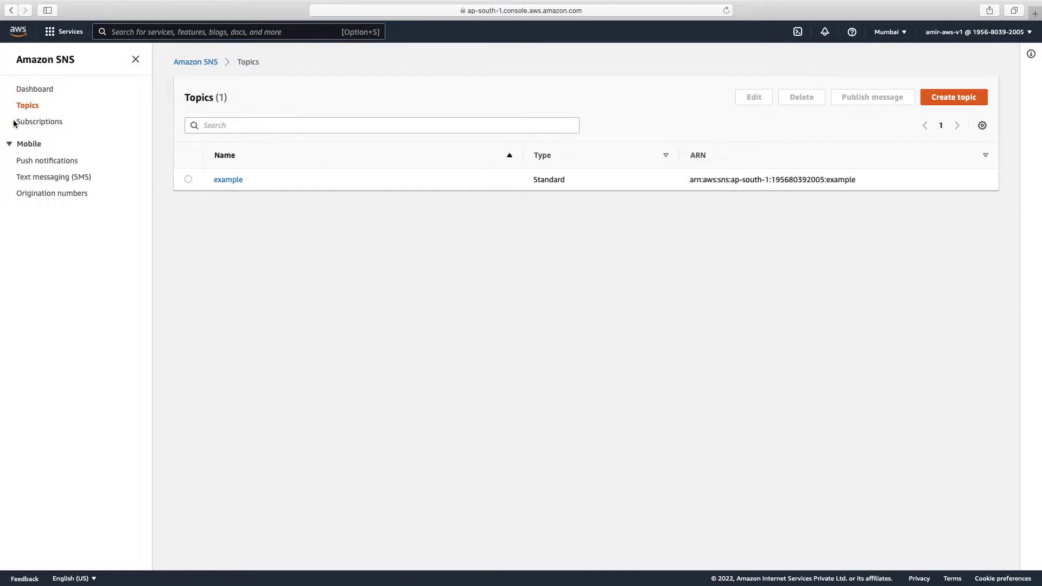
- Create a Standard topic named product-shipping-email-sns, leaving the optional settings at their defaults
{"action": "left_click", "coordinate": [951, 99]}
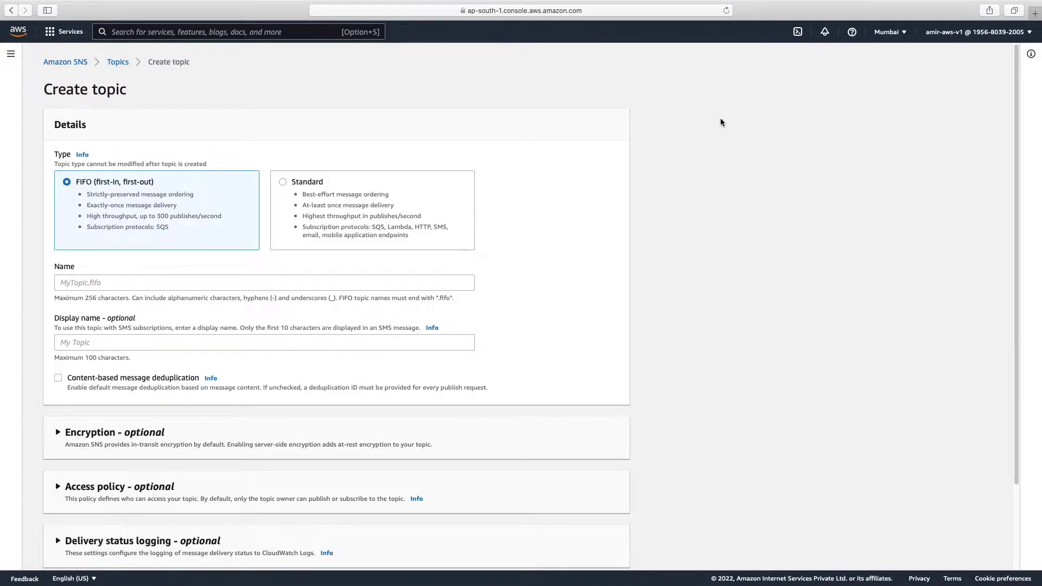
{"action": "left_click", "coordinate": [243, 248]}
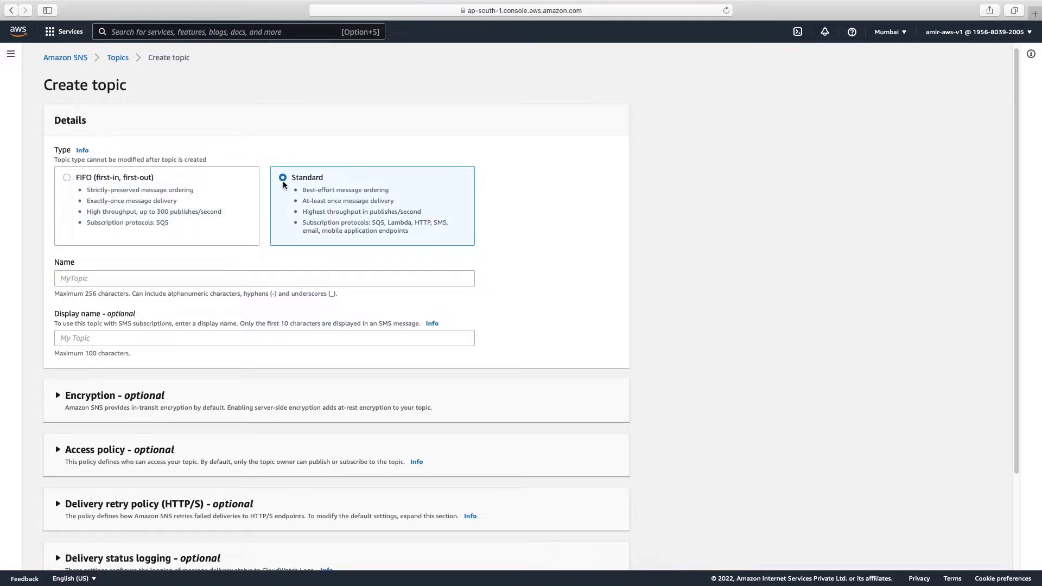
{"action": "left_click", "coordinate": [241, 278]}
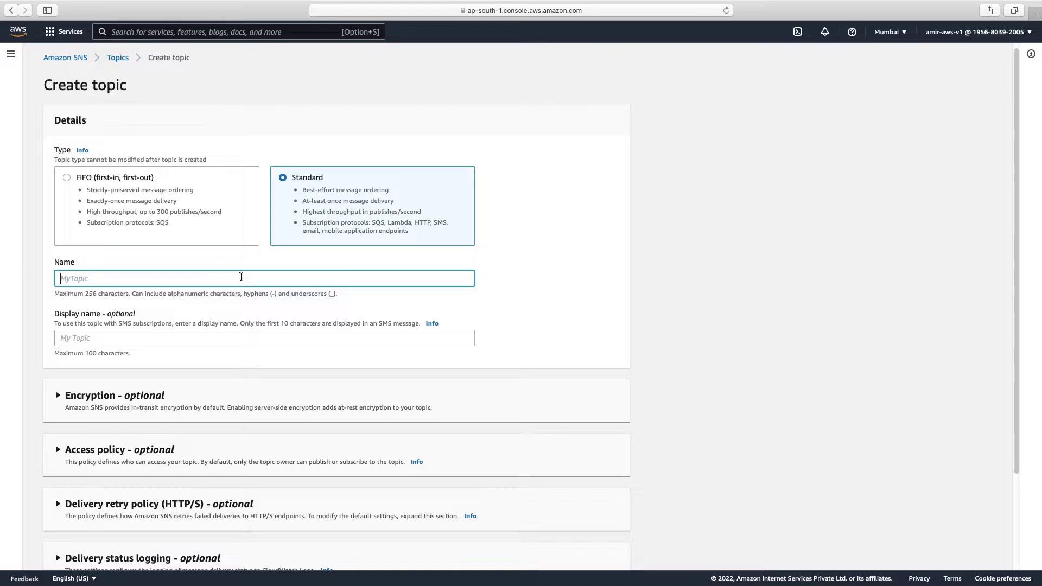
{"action": "type", "text": "product-shipping-email-sns"}
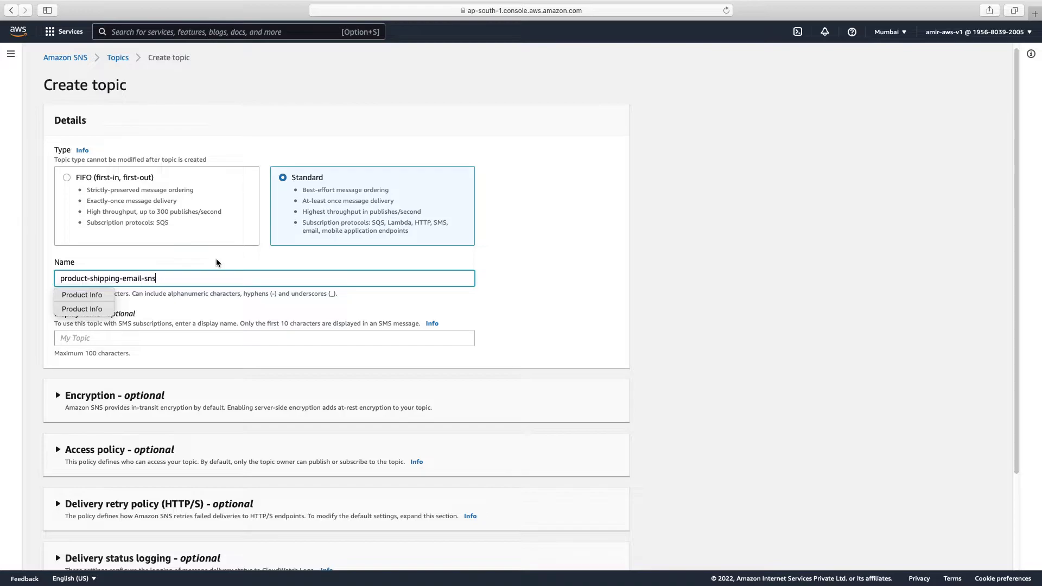
{"action": "left_click", "coordinate": [144, 291]}
{"action": "scroll", "coordinate": [144, 291], "scroll_direction": "down", "scroll_amount": 1}
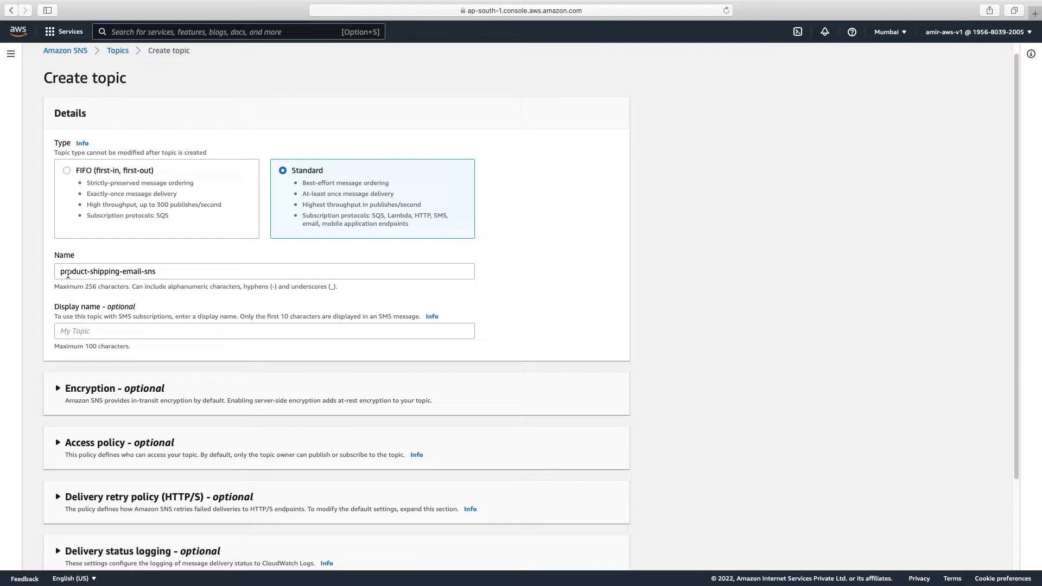
{"action": "scroll", "coordinate": [68, 274], "scroll_direction": "down", "scroll_amount": 5}
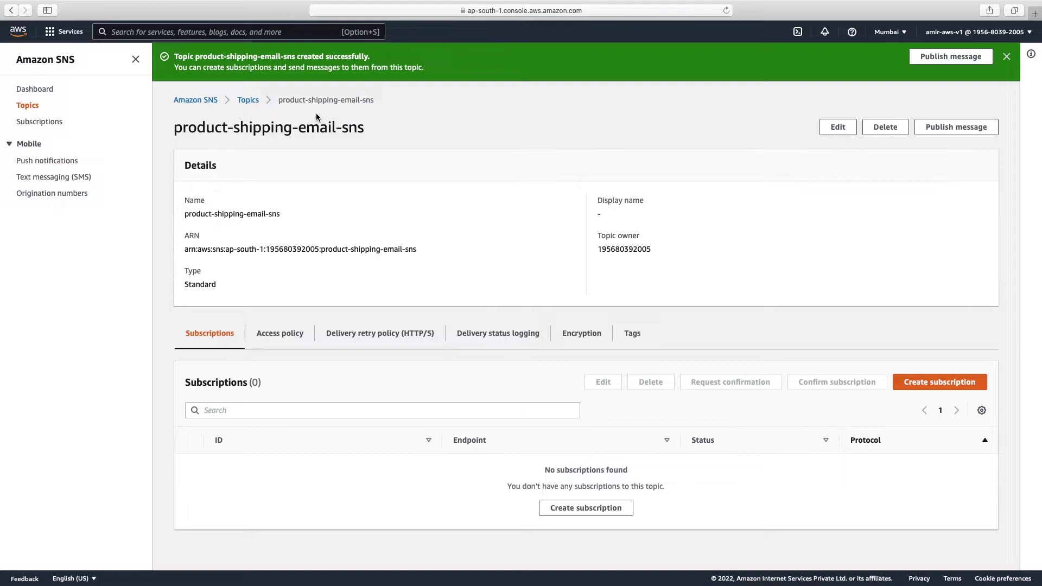
- Start a subscription for the product-shipping-email-sns topic and set its protocol to Email
{"action": "left_click_drag", "start_coordinate": [315, 113], "coordinate": [404, 88]}
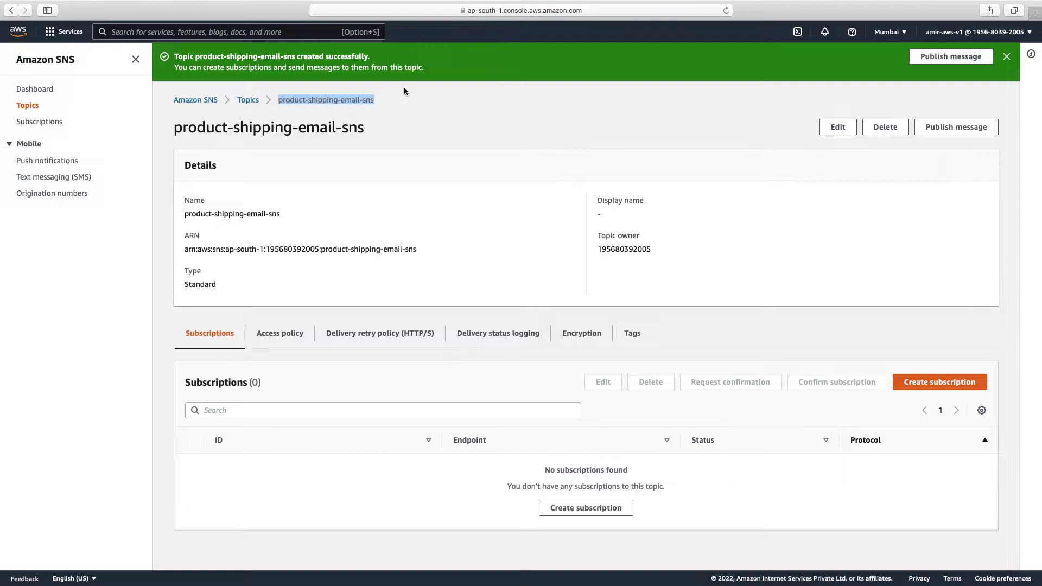
{"action": "left_click", "coordinate": [947, 386]}
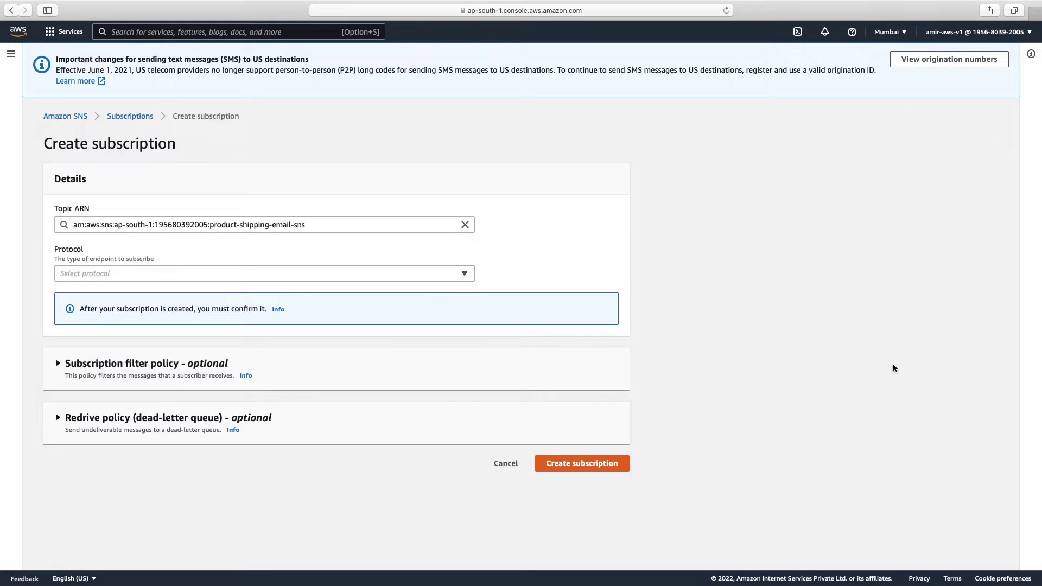
{"action": "left_click", "coordinate": [229, 277]}
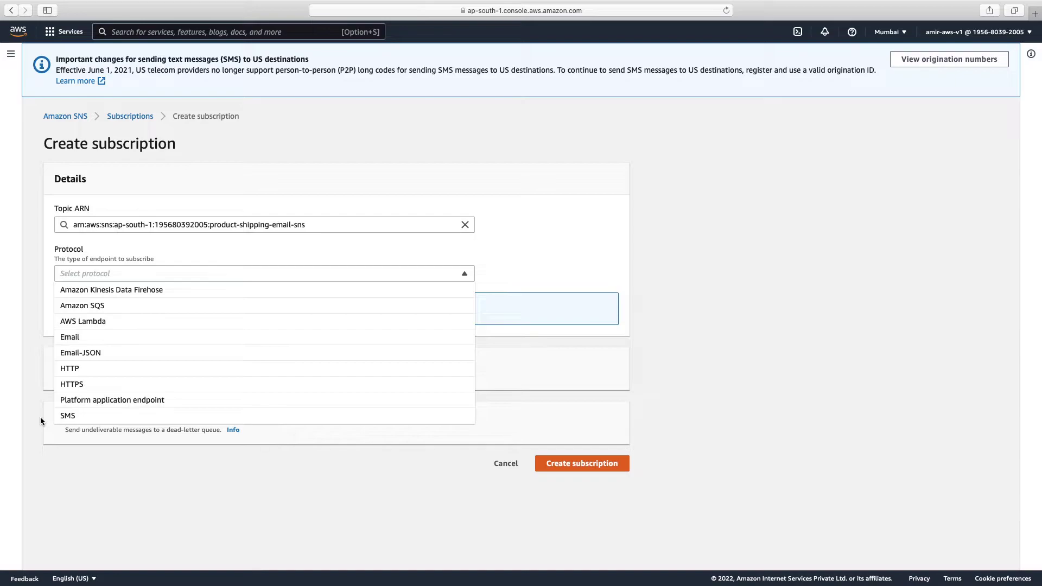
{"action": "left_click", "coordinate": [91, 337]}
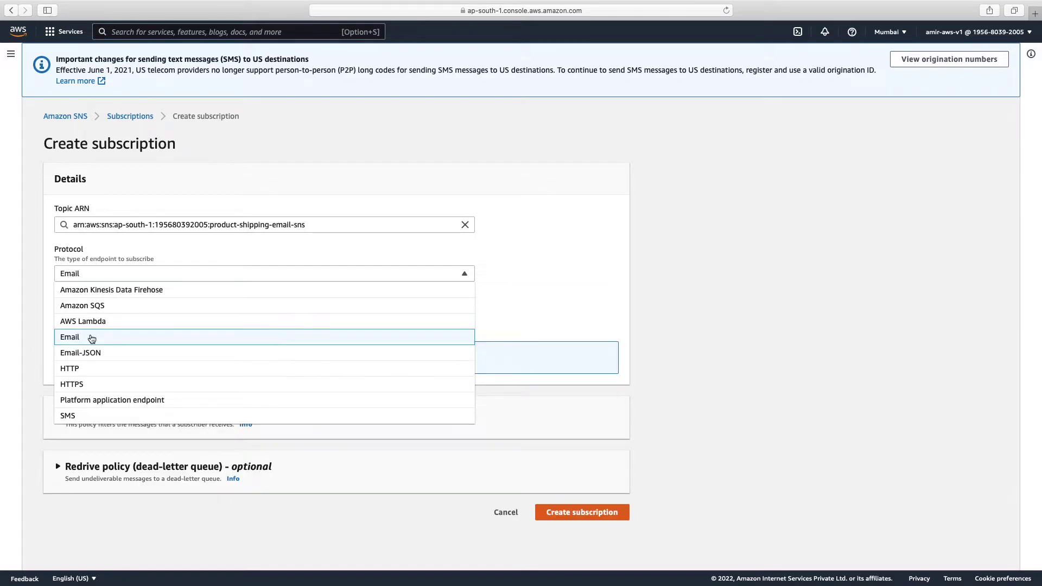
{"action": "left_click", "coordinate": [91, 338]}
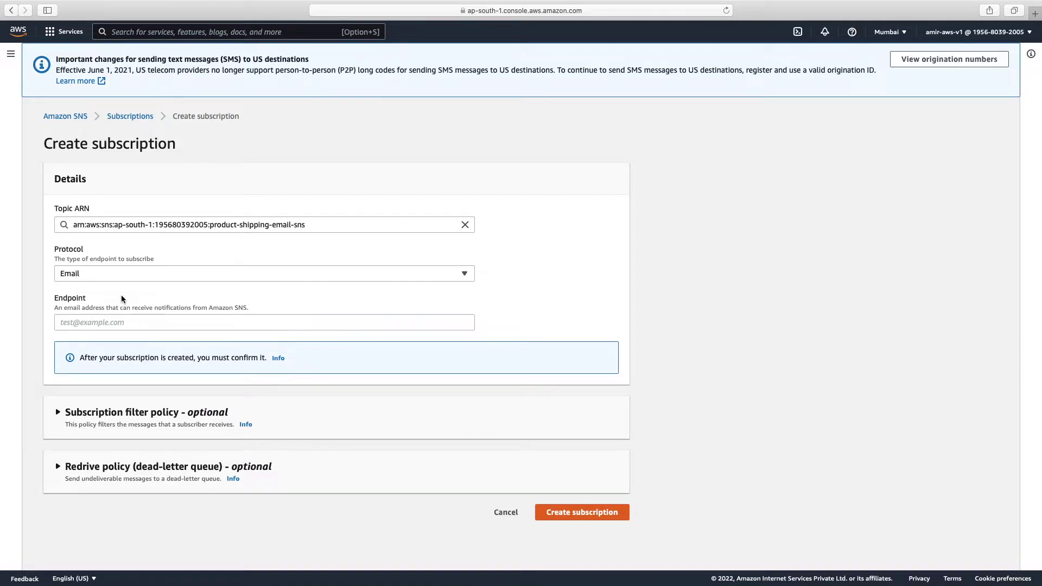
- Try the AWS Lambda and Amazon SQS protocols for the subscription to examine their endpoint options
{"action": "left_click", "coordinate": [109, 280]}
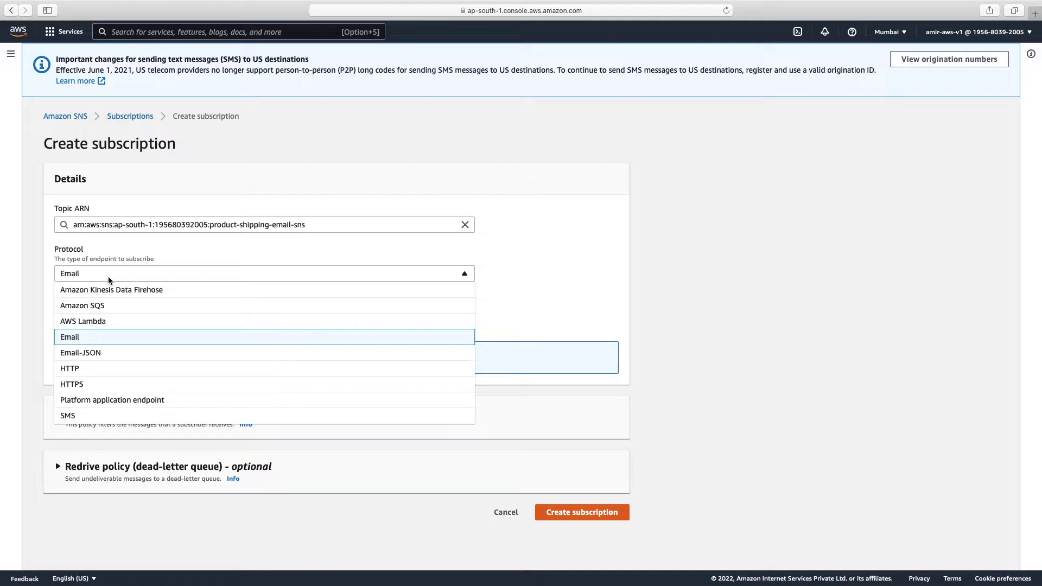
{"action": "key", "text": "Down"}
{"action": "key", "text": "Down"}
{"action": "key", "text": "Down"}
{"action": "key", "text": "Down"}
{"action": "key", "text": "Return"}
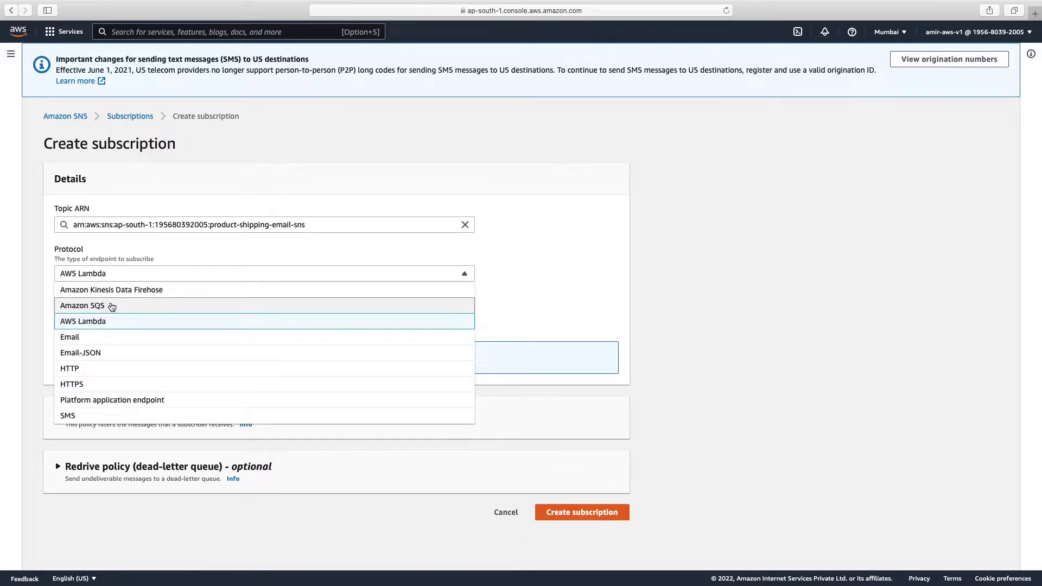
{"action": "left_click", "coordinate": [112, 306]}
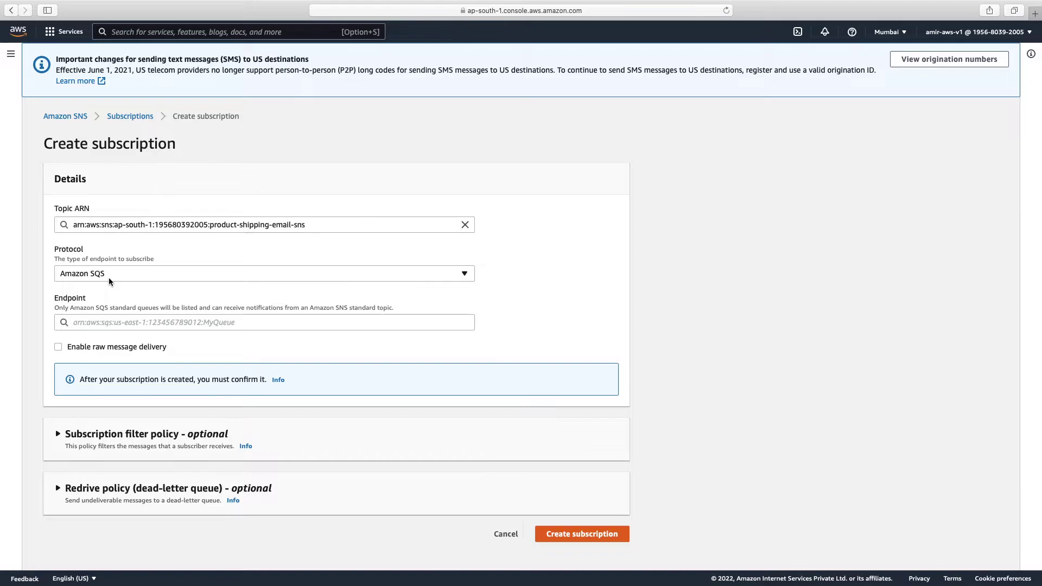
{"action": "left_click", "coordinate": [110, 277]}
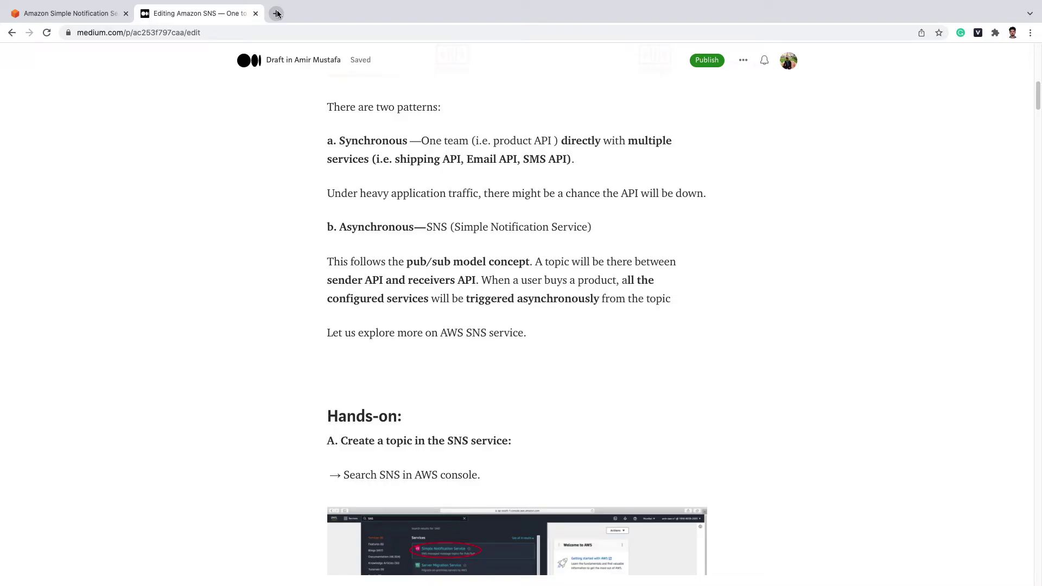
- Open the temporary mailbox site tempmail.net in a new Chrome tab
{"action": "left_click", "coordinate": [276, 13]}
{"action": "type", "text": "tempmail.net"}
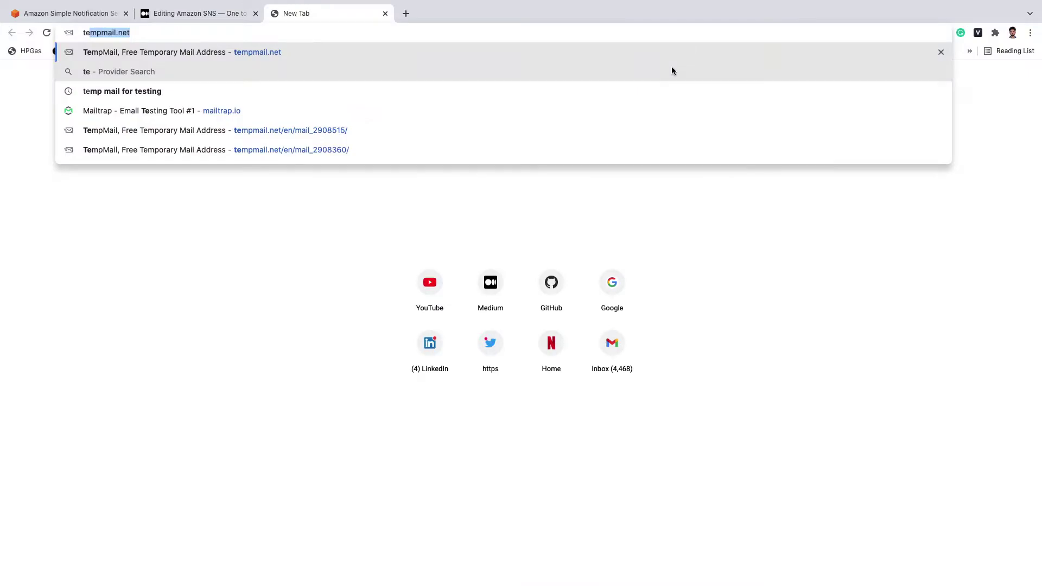
{"action": "key", "text": "Return"}
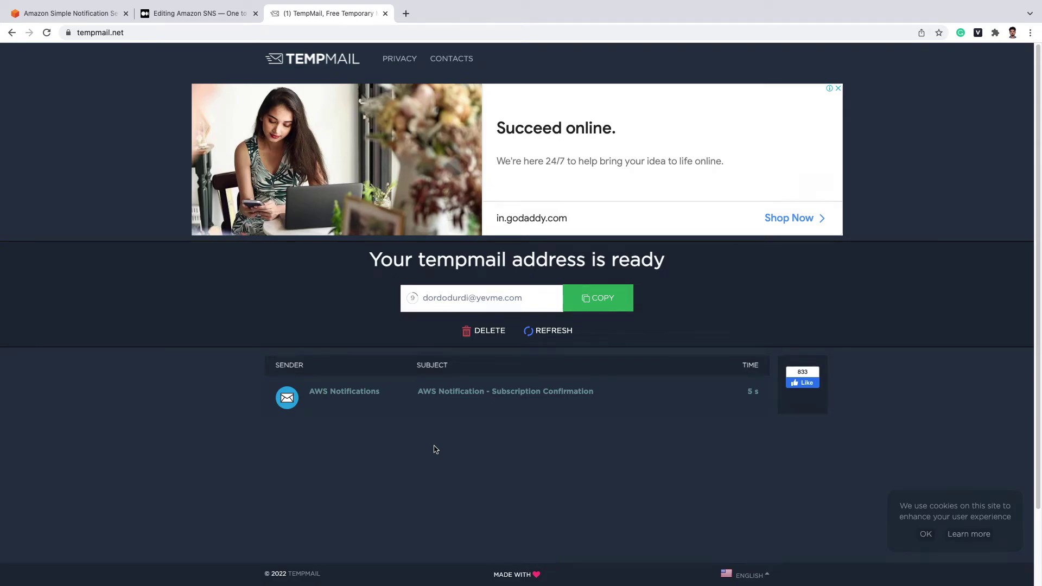
- Open the AWS subscription confirmation email in the temporary inbox, dismissing the ad, and return to the Medium article draft
{"action": "left_click", "coordinate": [467, 392]}
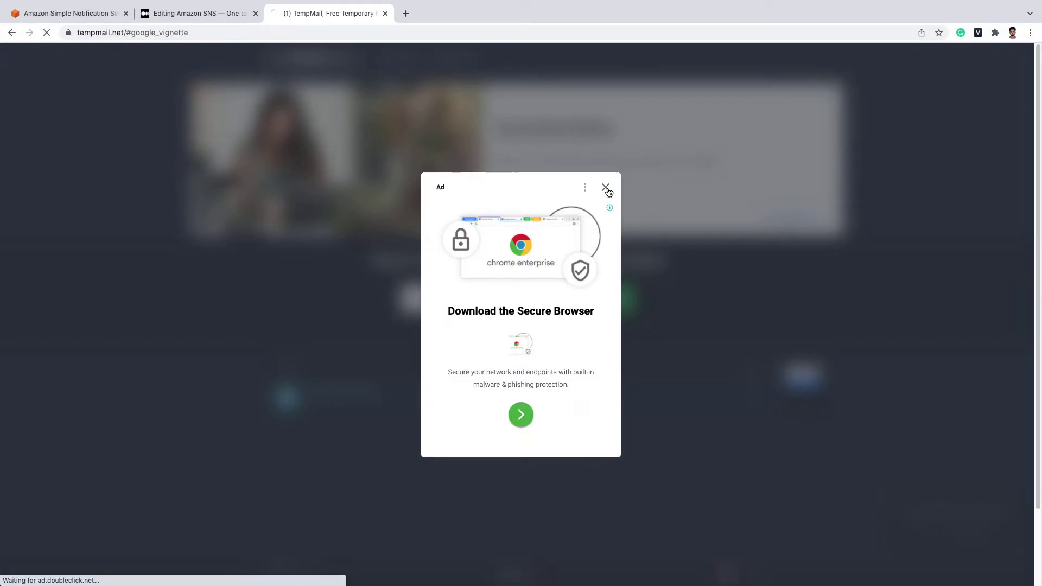
{"action": "left_click", "coordinate": [606, 188]}
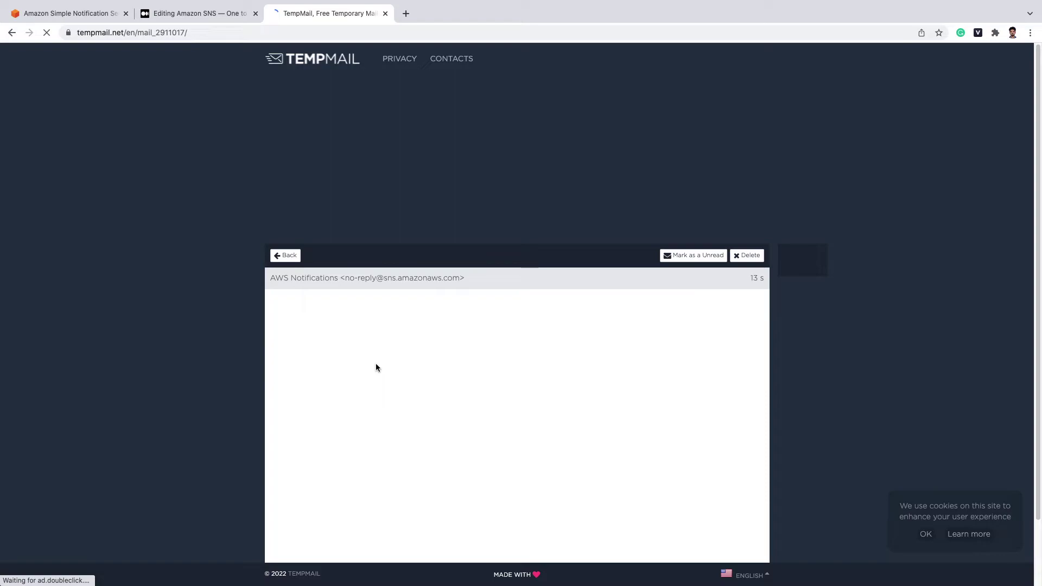
{"action": "left_click", "coordinate": [216, 18]}
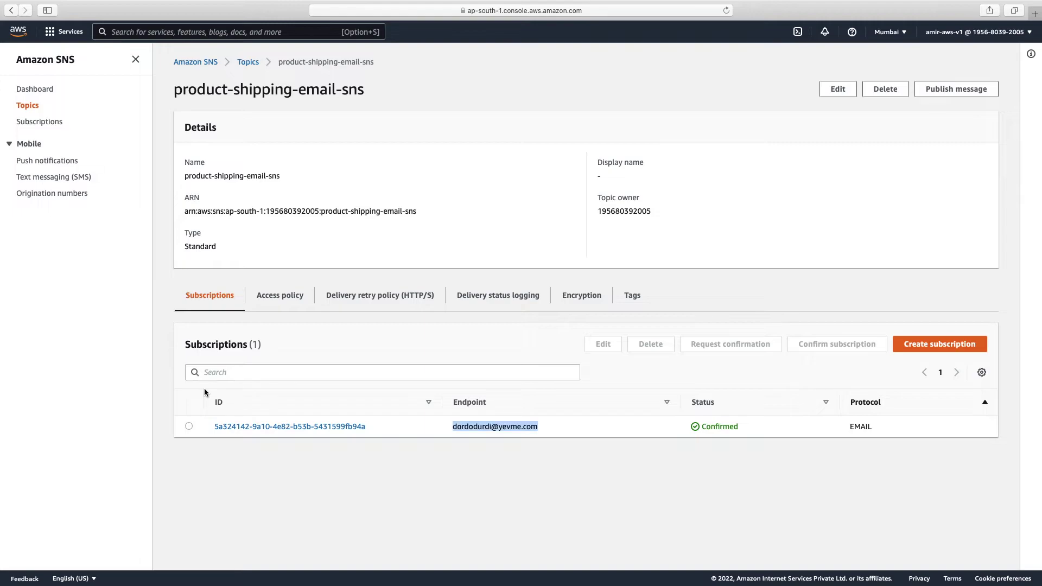
- Highlight the email endpoint of the topic's subscription in the AWS console in Safari
{"action": "left_click", "coordinate": [474, 435]}
{"action": "left_click_drag", "start_coordinate": [538, 427], "coordinate": [452, 430]}
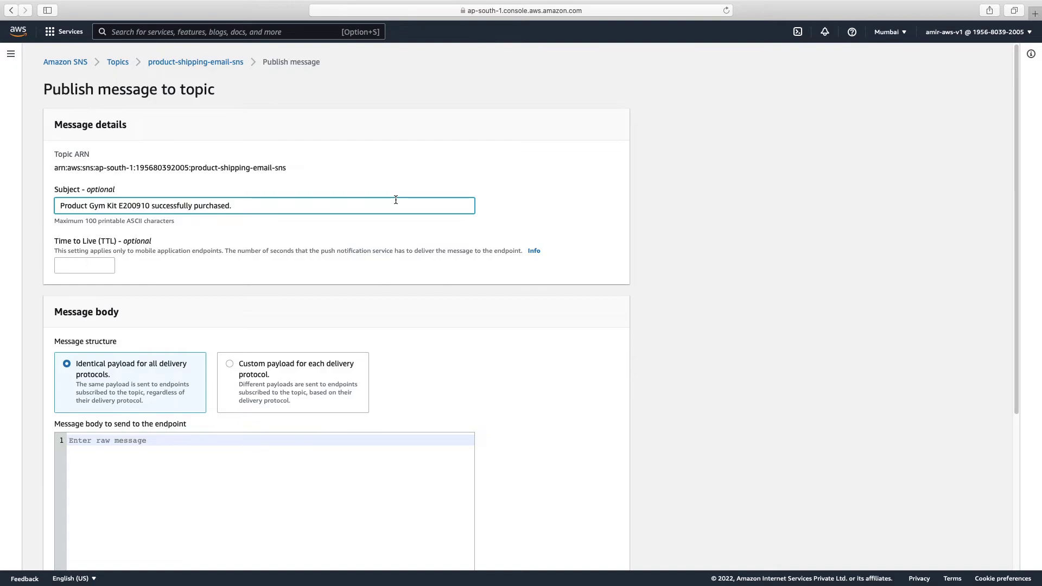
- Replace the final period of the message subject with an exclamation mark
{"action": "key", "text": "BackSpace"}
{"action": "type", "text": "!"}
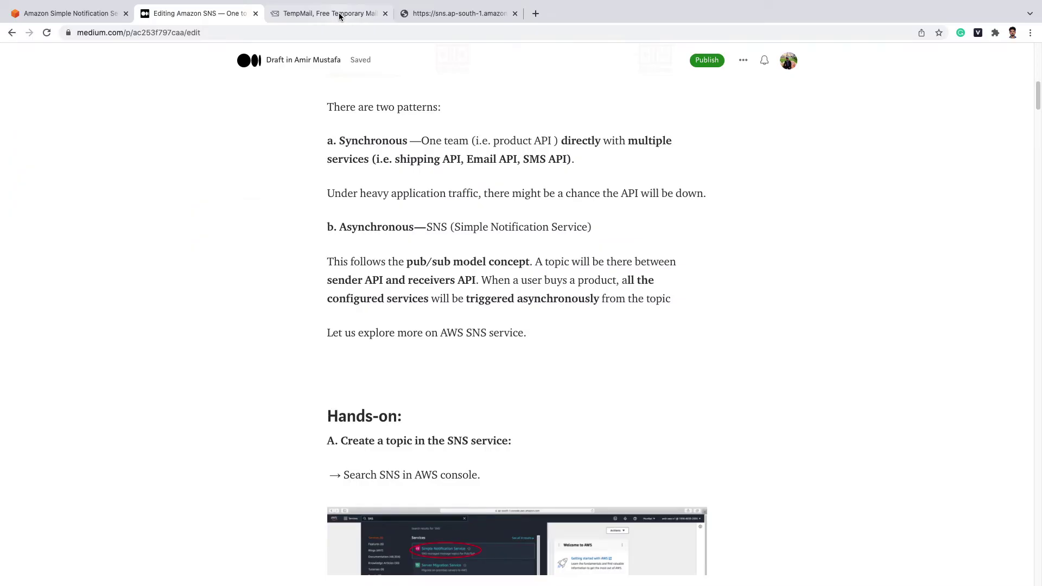
- Go to the temporary mailbox in Chrome and return to its inbox to check for the published message
{"action": "left_click", "coordinate": [339, 12]}
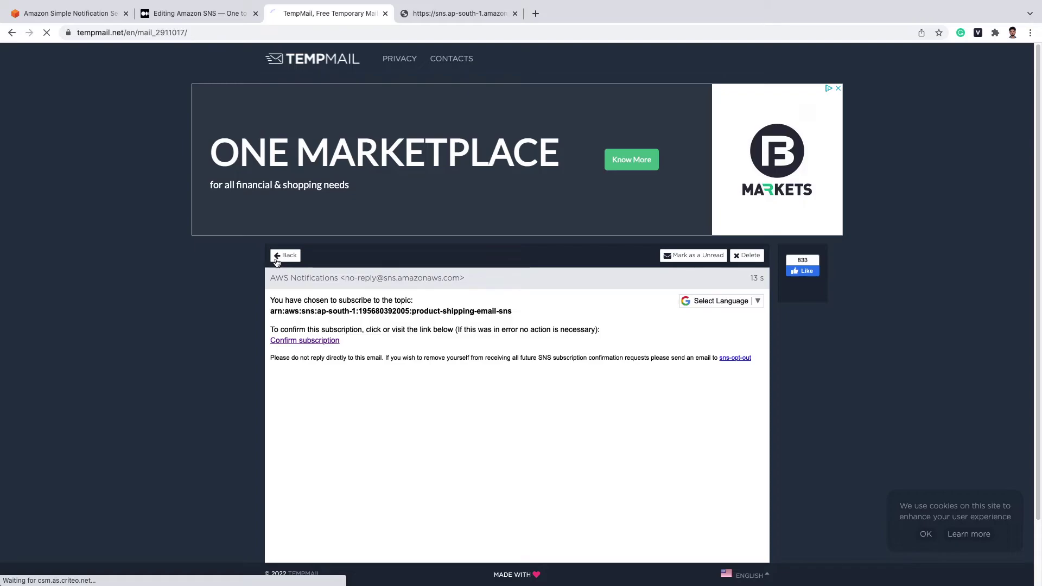
{"action": "left_click", "coordinate": [285, 255]}
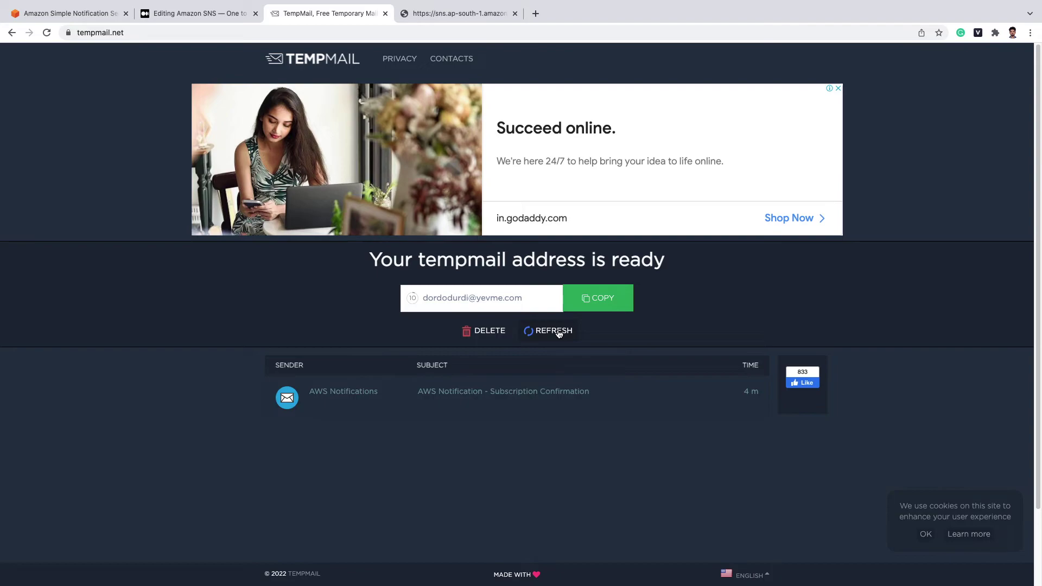
- Switch to Safari and set the subject of another message to "Product Blackberry S E200910 successfully purchased."
{"action": "key", "text": "super+Tab"}
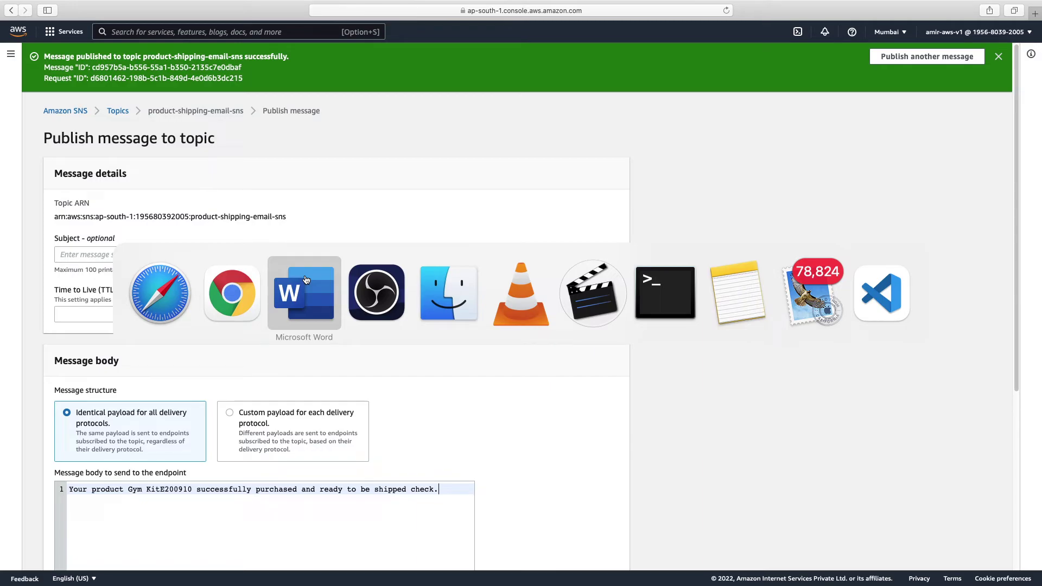
{"action": "left_click", "coordinate": [168, 278]}
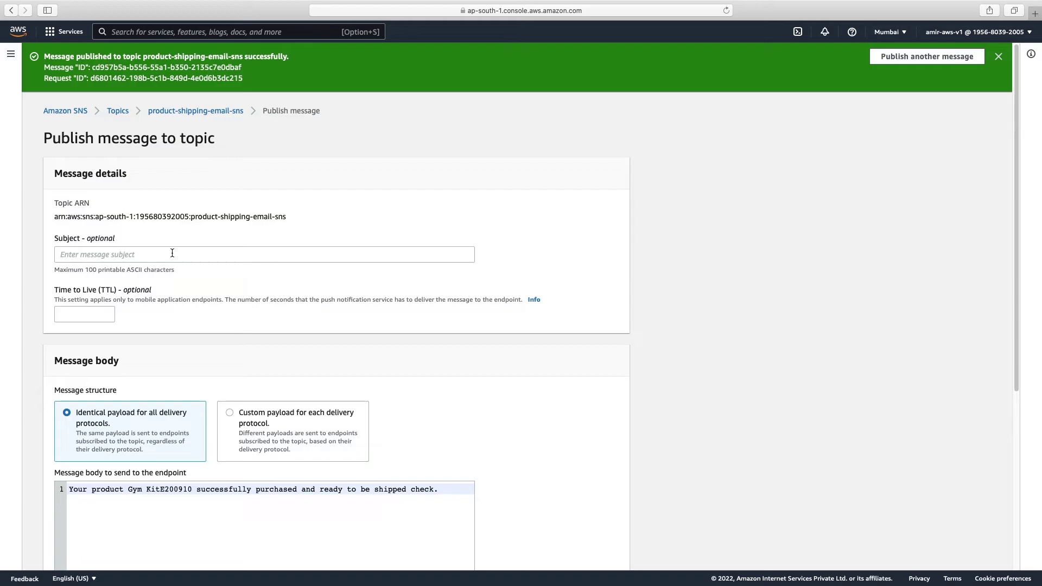
{"action": "left_click", "coordinate": [172, 253]}
{"action": "type", "text": "Product Black E200910 successfully purchased."}
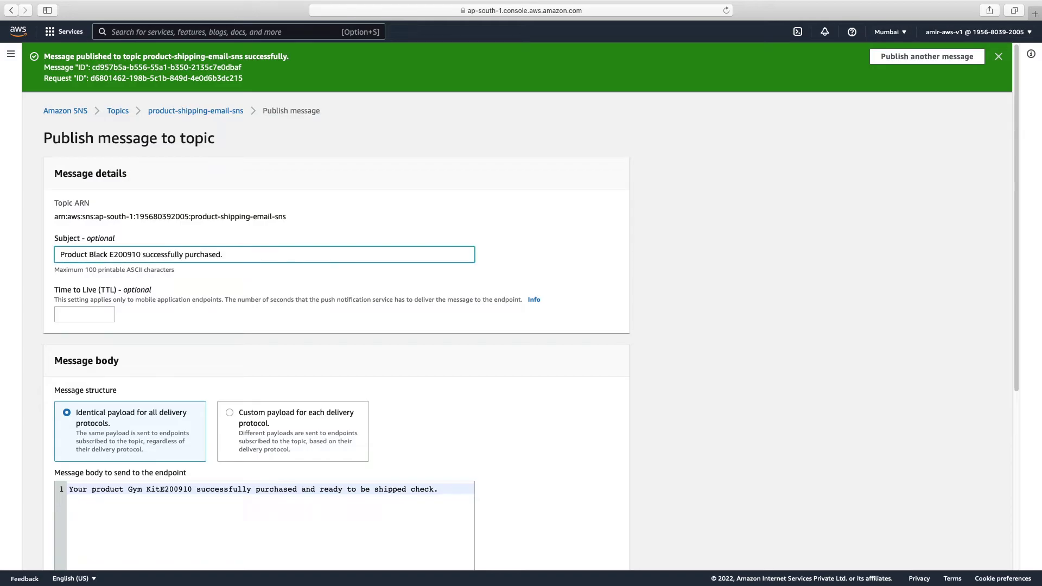
{"action": "type", "text": "berry S"}
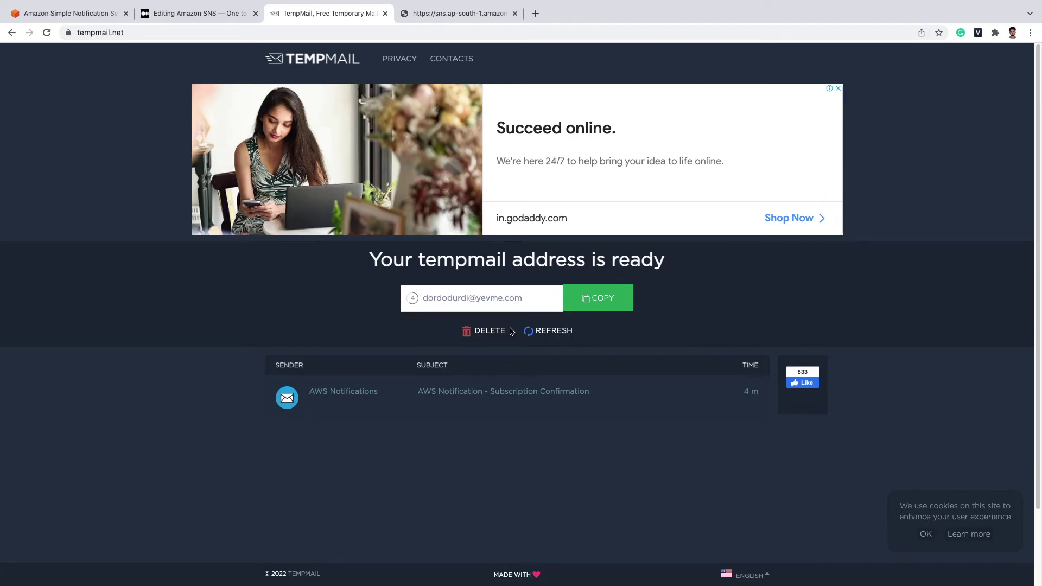
- Switch from the temporary inbox in Chrome back to the topic's message publishing page in Safari
{"action": "key", "text": "super+Tab"}
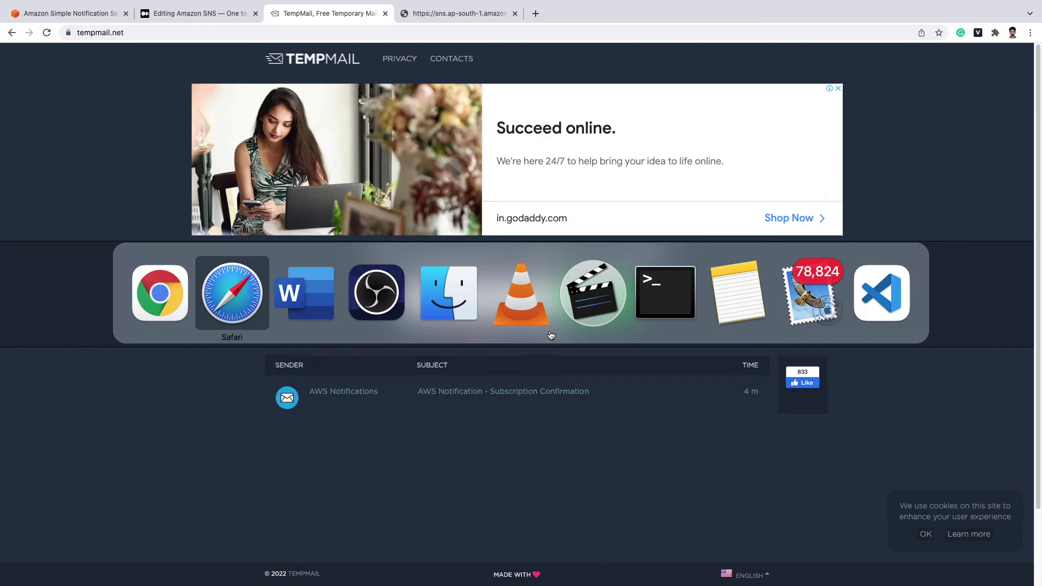
{"action": "key", "text": "super+Tab"}
{"action": "key", "text": "super+Tab"}
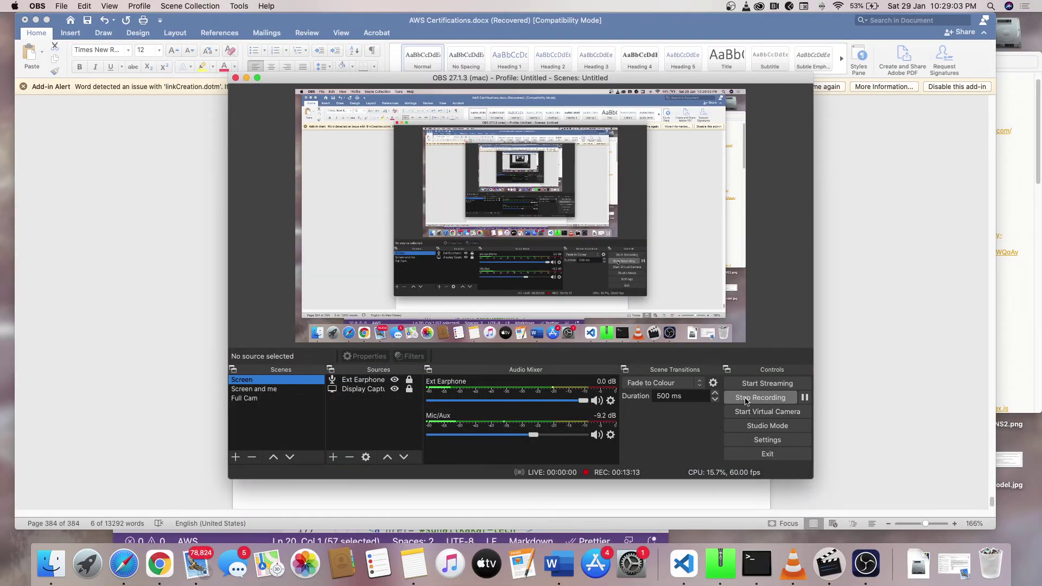
{"action": "key", "text": "super+Tab"}
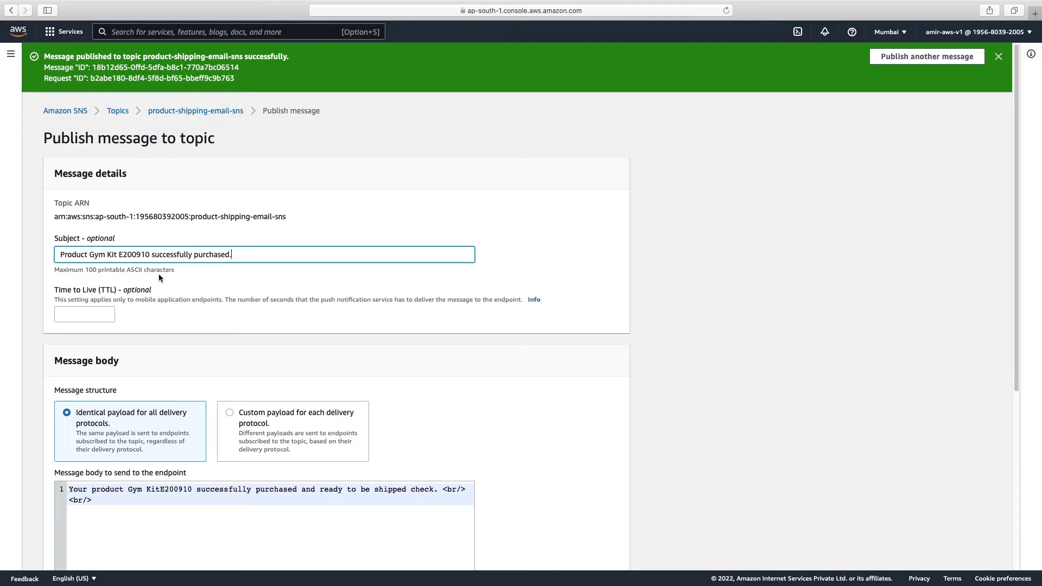
- Change the product in the message subject so it reads "Product Backberry Shirt B200910 successfully purchased."
{"action": "scroll", "coordinate": [268, 293], "scroll_direction": "down", "scroll_amount": 1}
{"action": "scroll", "coordinate": [269, 292], "scroll_direction": "up", "scroll_amount": 1}
{"action": "left_click_drag", "start_coordinate": [88, 255], "coordinate": [116, 254]}
{"action": "type", "text": "Backberry"}
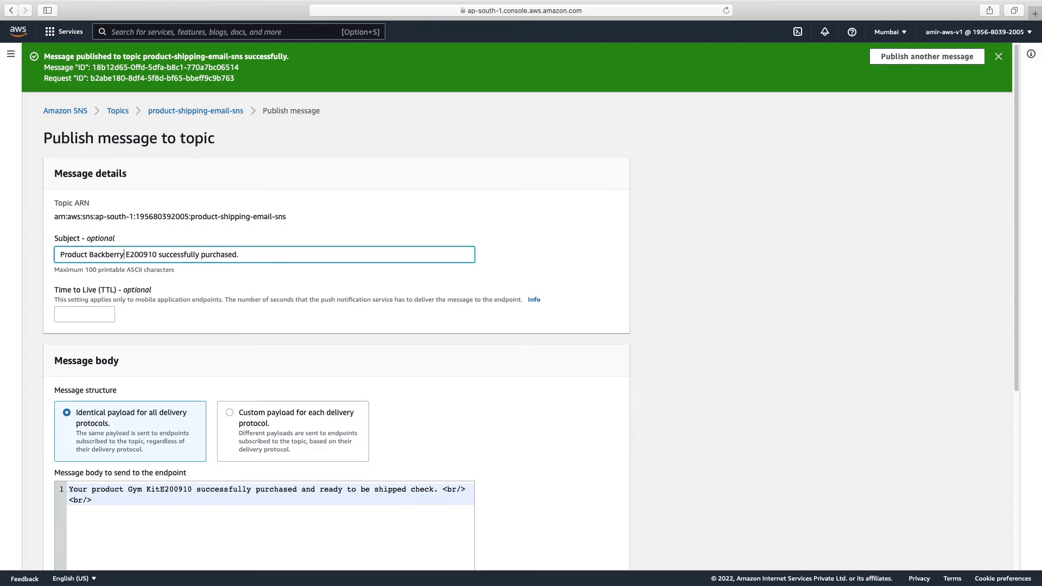
{"action": "type", "text": " Shirt"}
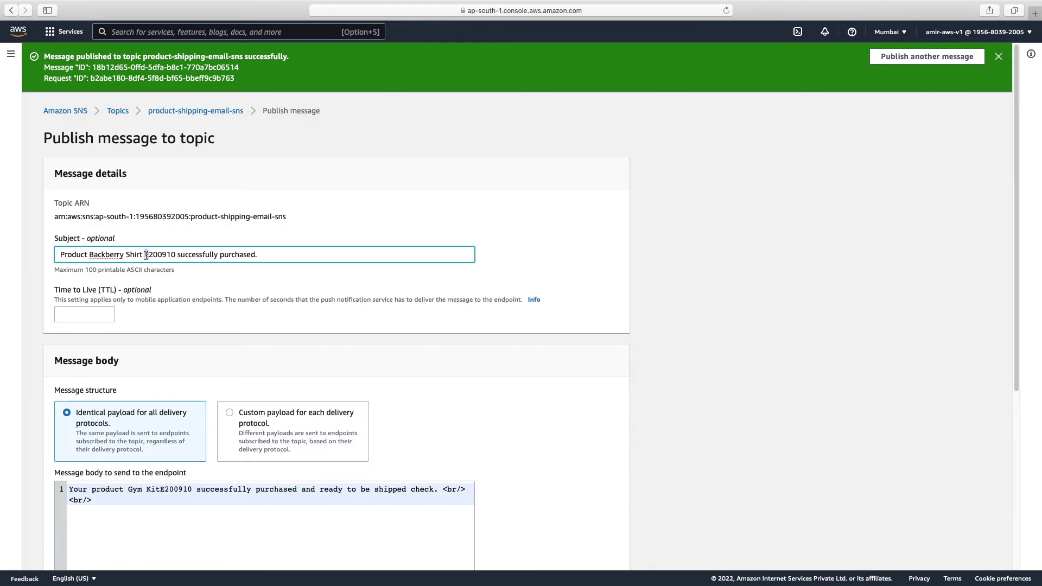
{"action": "key", "text": "Delete"}
{"action": "type", "text": "B"}
- Replace the product name in the message body with "Backberry Shirt B200910" copied from the subject, and publish the message
{"action": "left_click_drag", "start_coordinate": [176, 255], "coordinate": [91, 256]}
{"action": "key", "text": "super+c"}
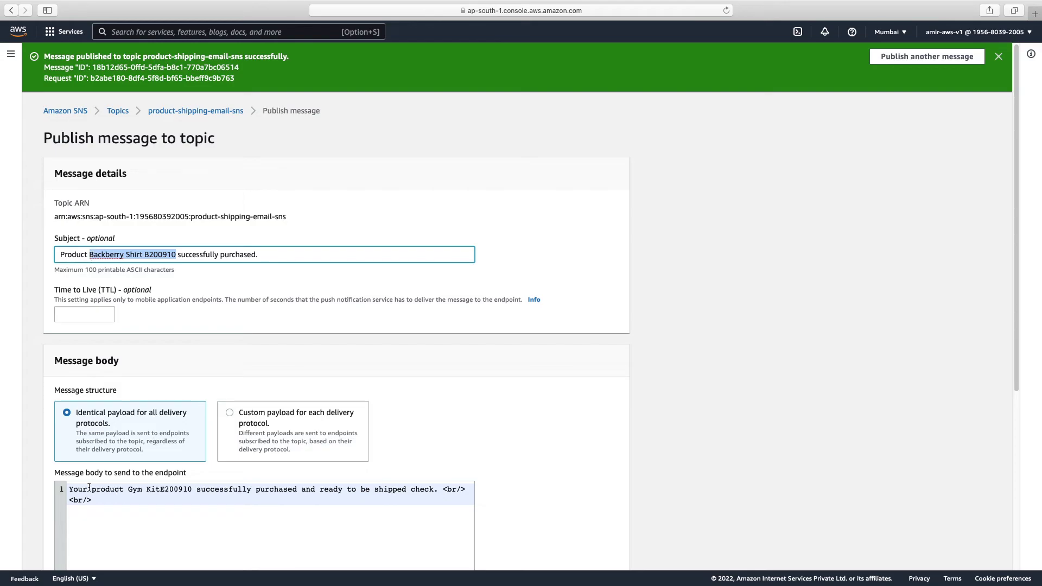
{"action": "left_click_drag", "start_coordinate": [91, 488], "coordinate": [192, 488]}
{"action": "left_click", "coordinate": [145, 489]}
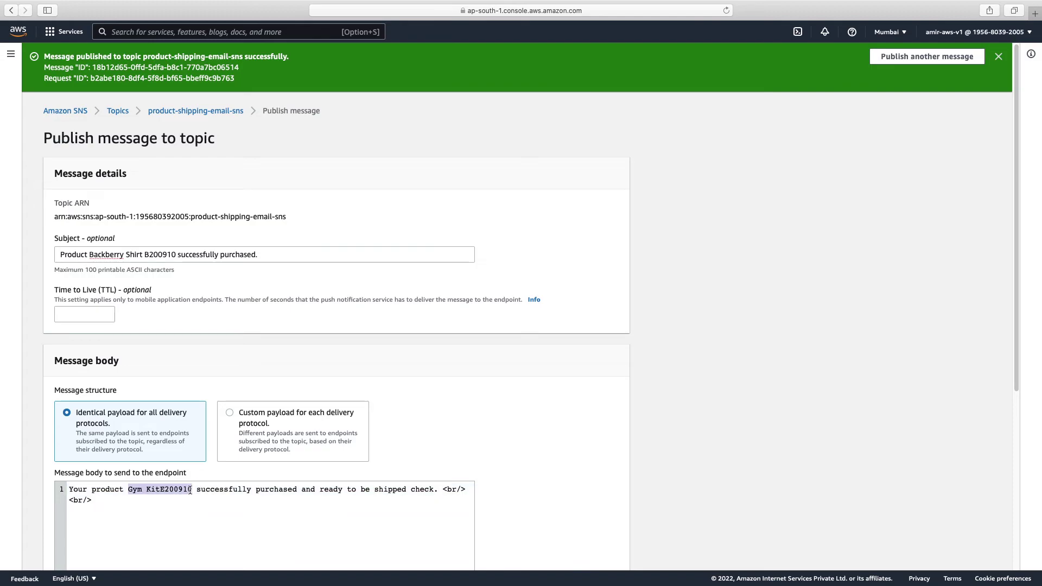
{"action": "key", "text": "super+v"}
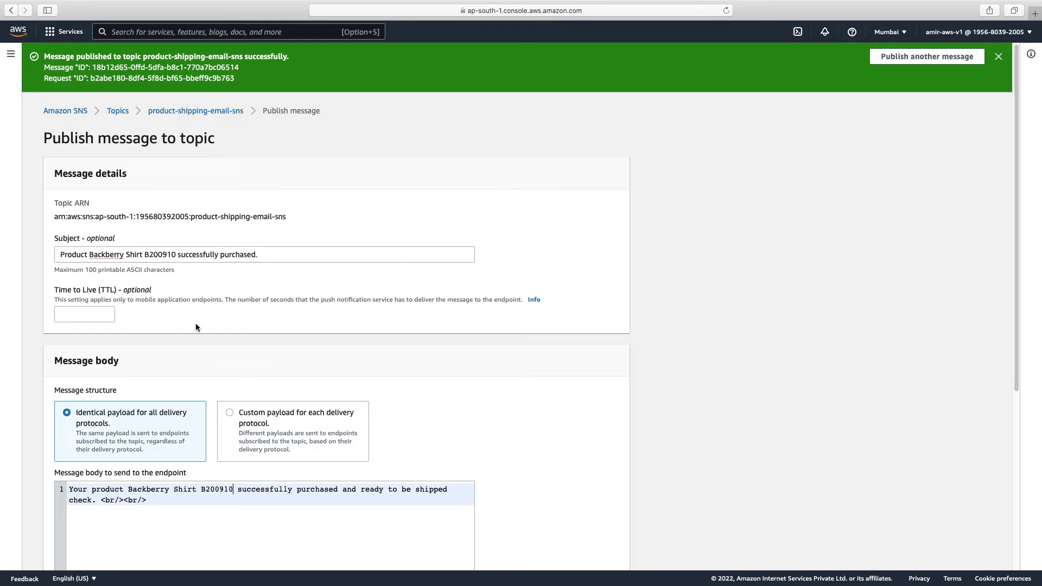
{"action": "scroll", "coordinate": [154, 509], "scroll_direction": "down", "scroll_amount": 5}
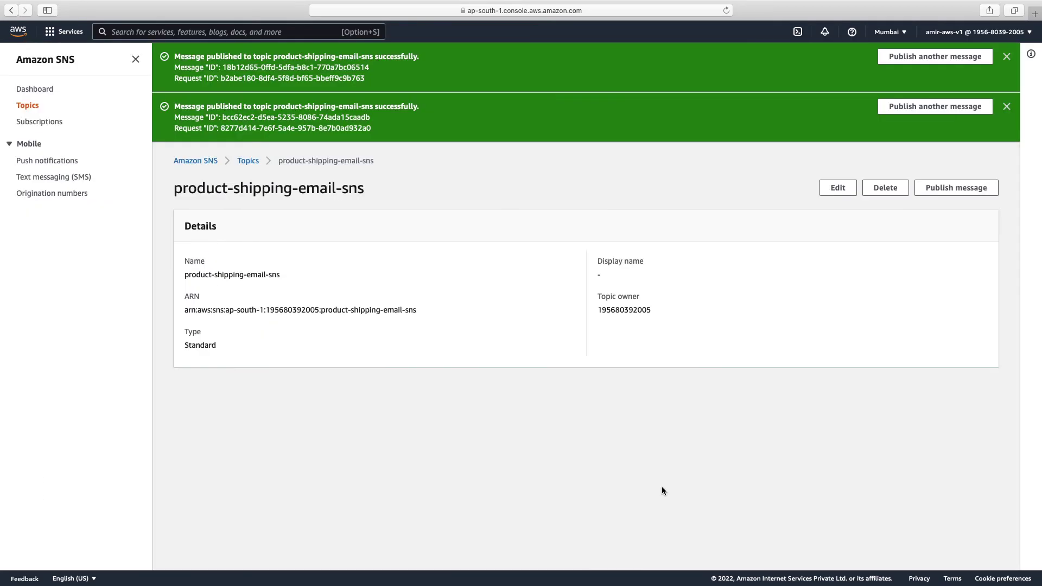
- Switch to Chrome, read the Backberry Shirt message in the temporary mailbox, and go to the Amazon Simple Notification Service overview page
{"action": "key", "text": "super+Tab"}
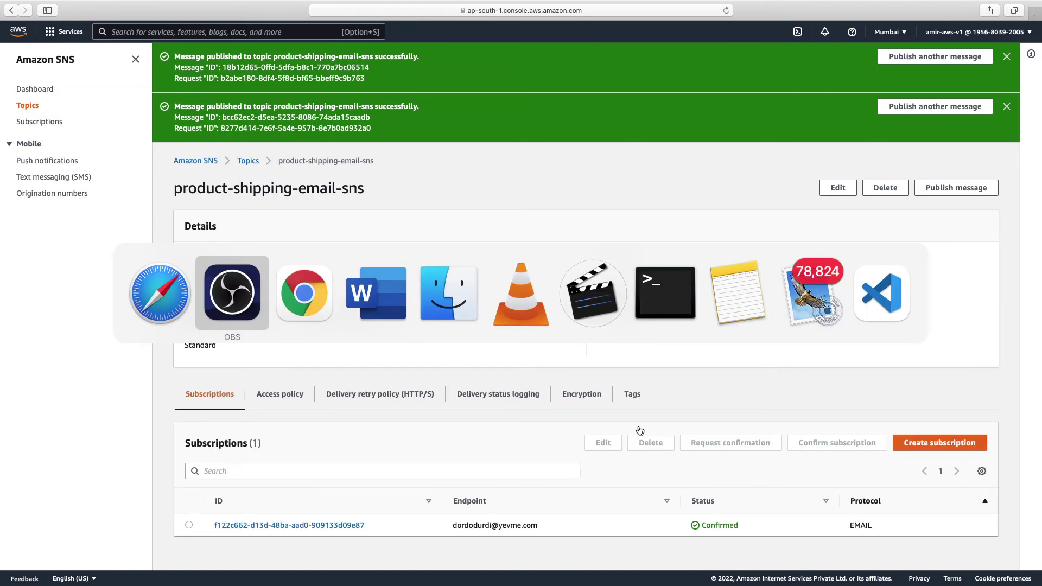
{"action": "key", "text": "super+Tab"}
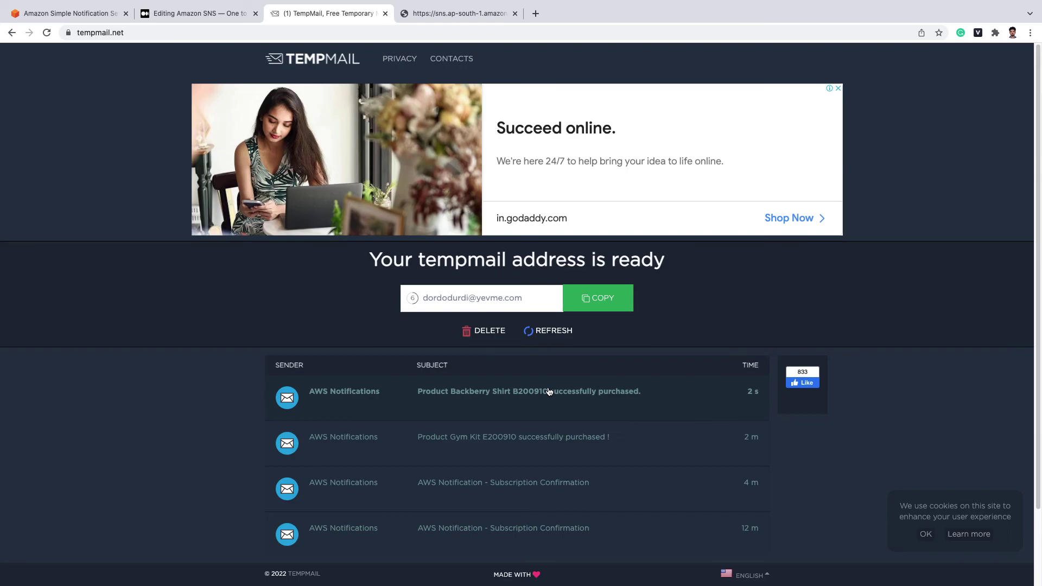
{"action": "left_click", "coordinate": [548, 391]}
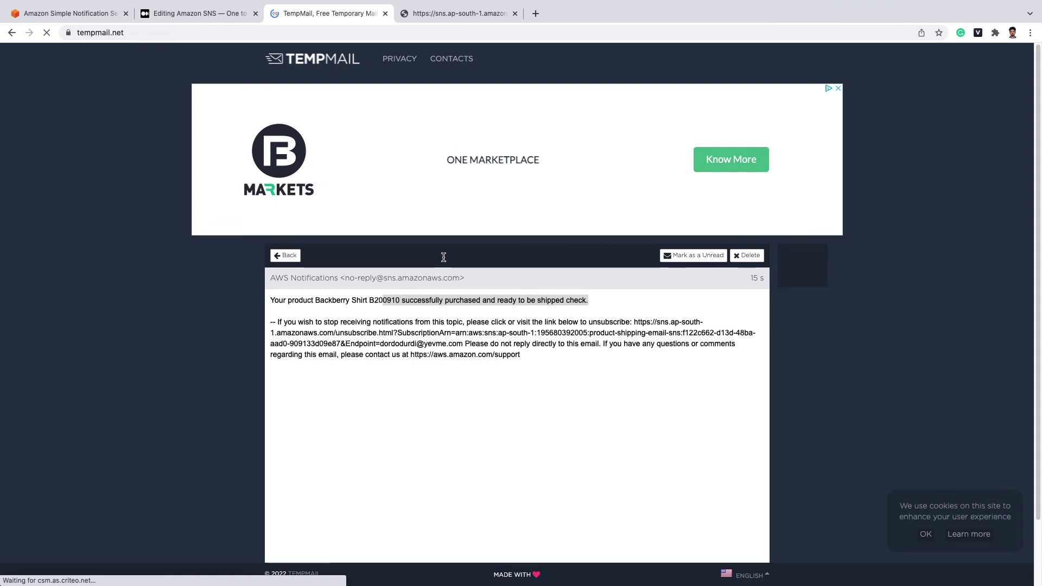
{"action": "left_click", "coordinate": [70, 13]}
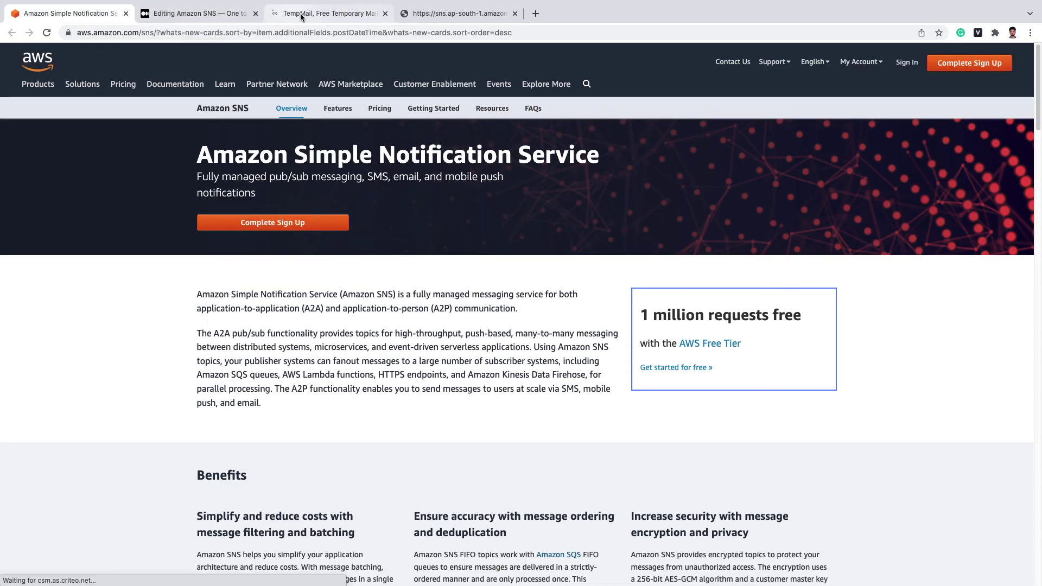